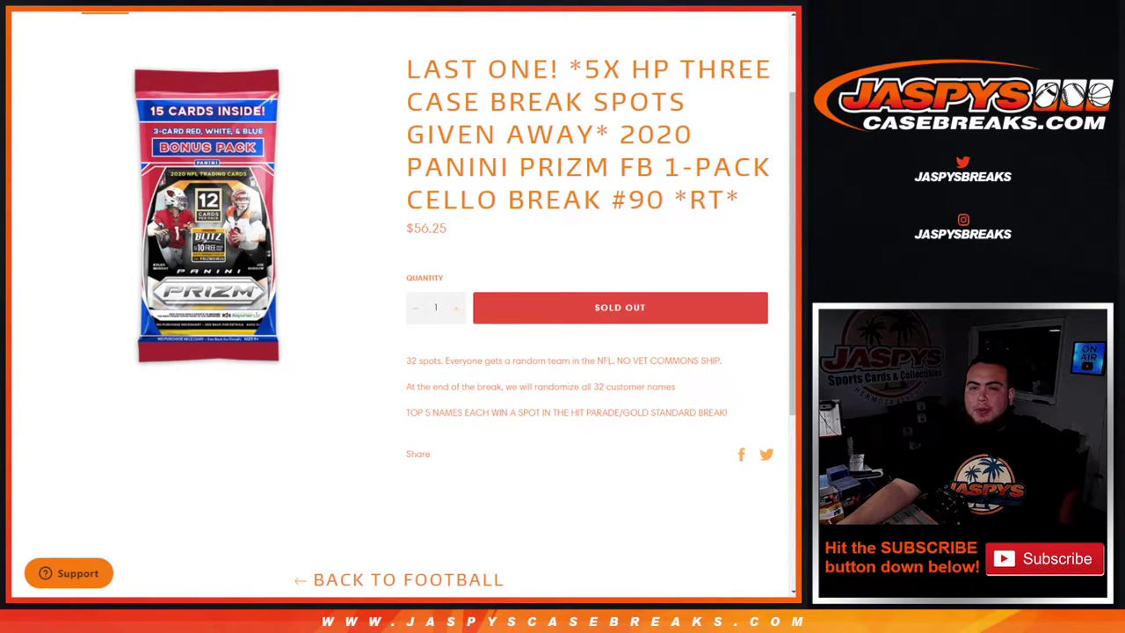
- Roll two virtual dice on RANDOM.ORG for the 2020 Panini Prizm FB cello break #90
{"action": "left_click_drag", "start_coordinate": [620, 133], "coordinate": [760, 214]}
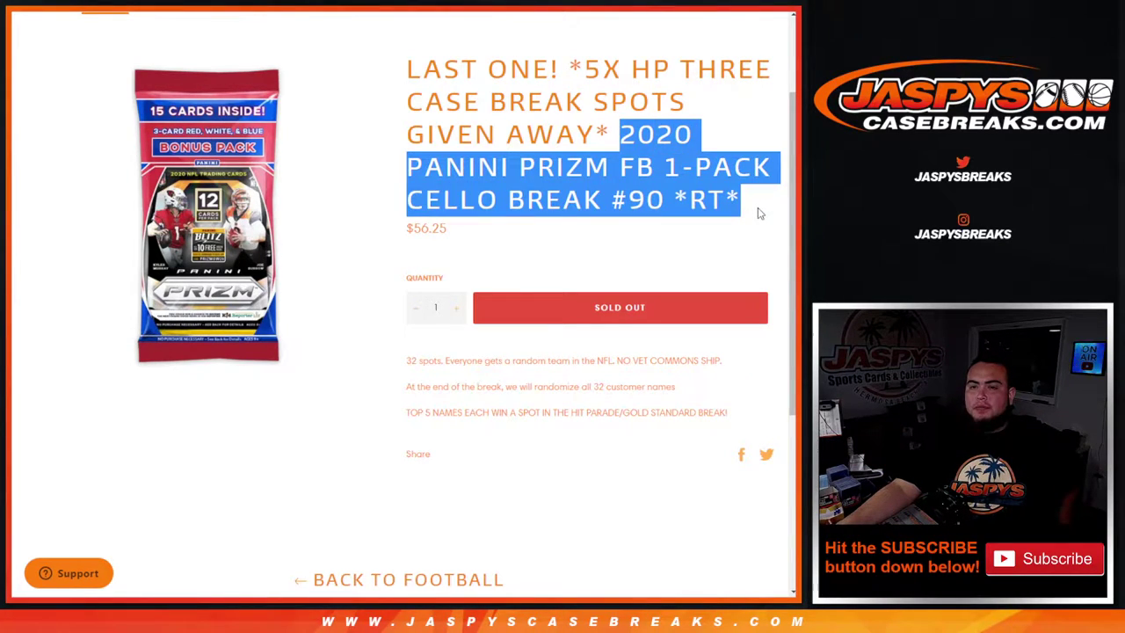
{"action": "left_click", "coordinate": [760, 214]}
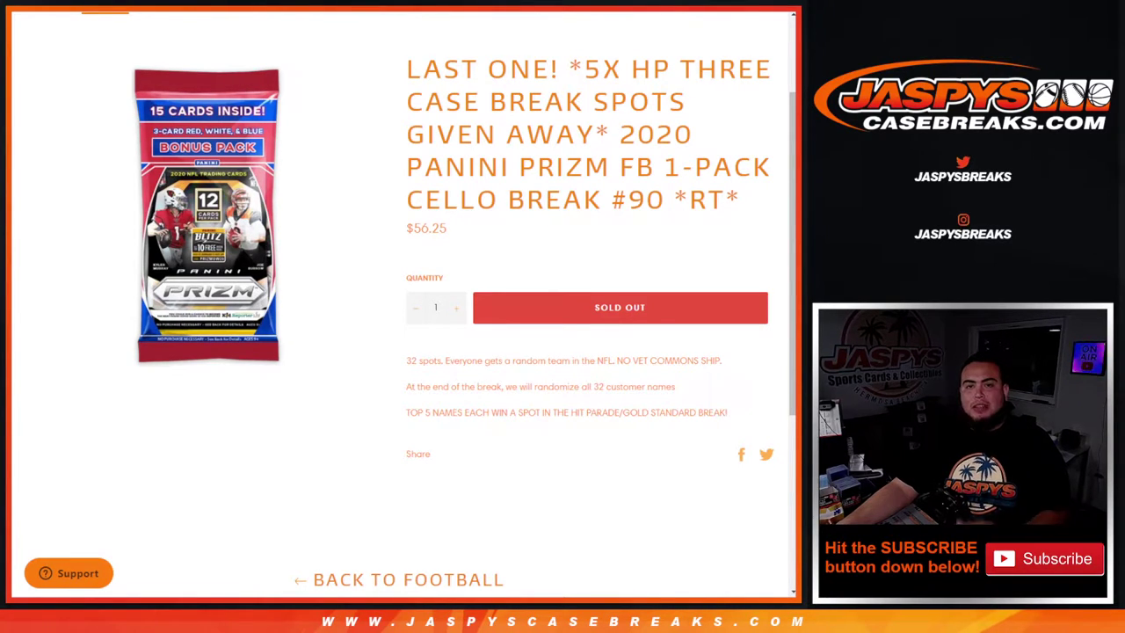
{"action": "key", "text": "ctrl+Tab"}
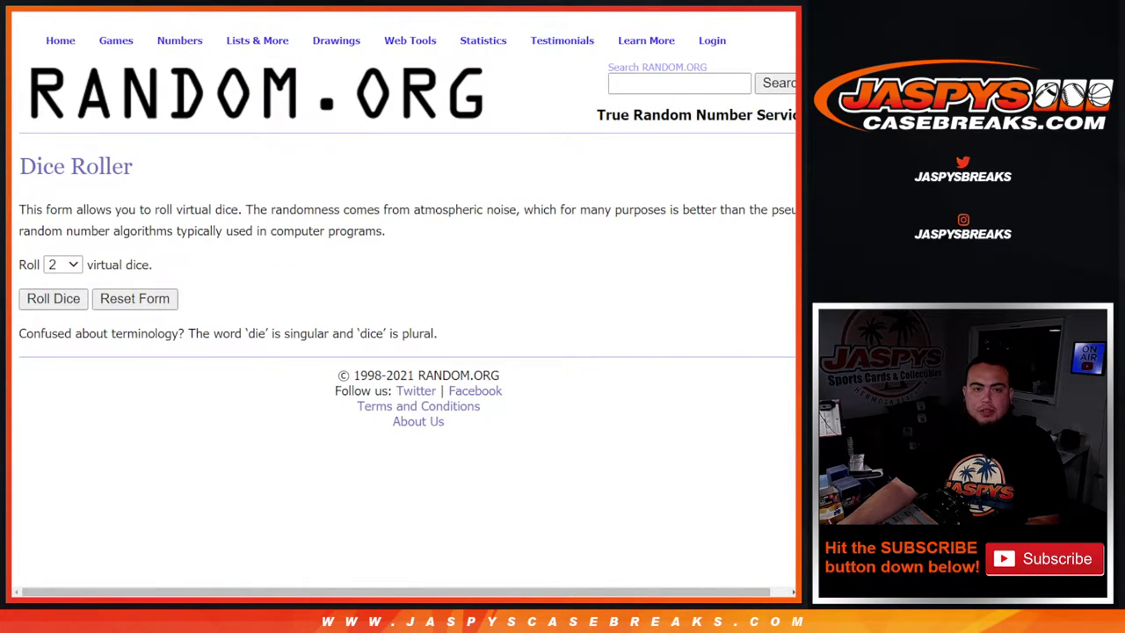
{"action": "key", "text": "Return"}
- Randomize the list of 32 customer names two times
{"action": "key", "text": "ctrl+Tab"}
{"action": "scroll", "coordinate": [528, 346], "scroll_direction": "down", "scroll_amount": 5}
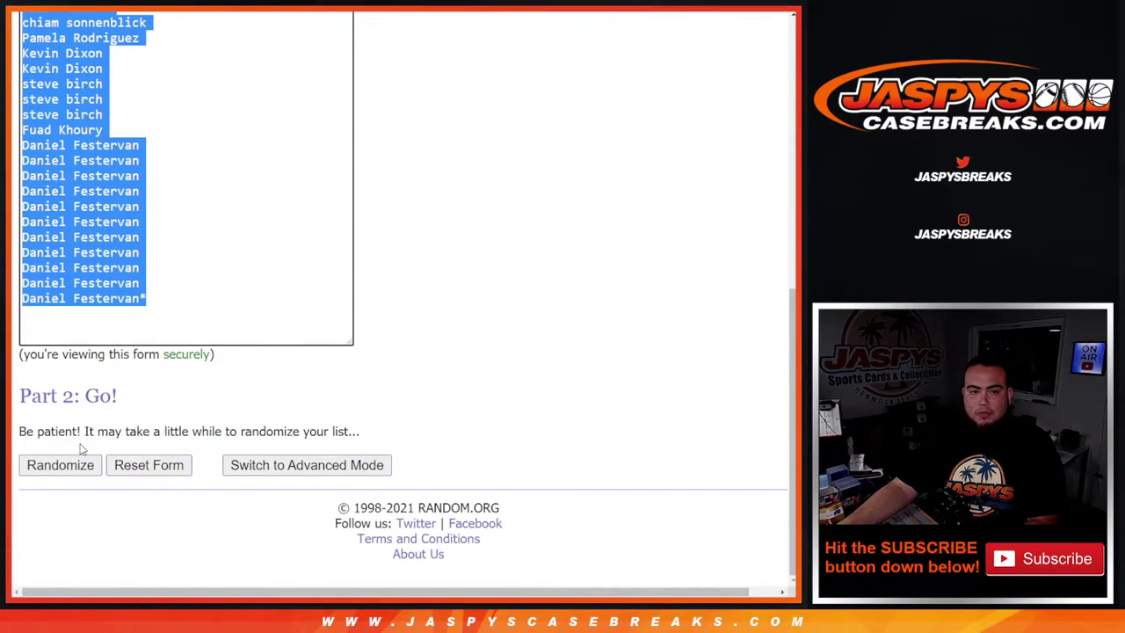
{"action": "left_click", "coordinate": [60, 466]}
{"action": "scroll", "coordinate": [59, 468], "scroll_direction": "down", "scroll_amount": 5}
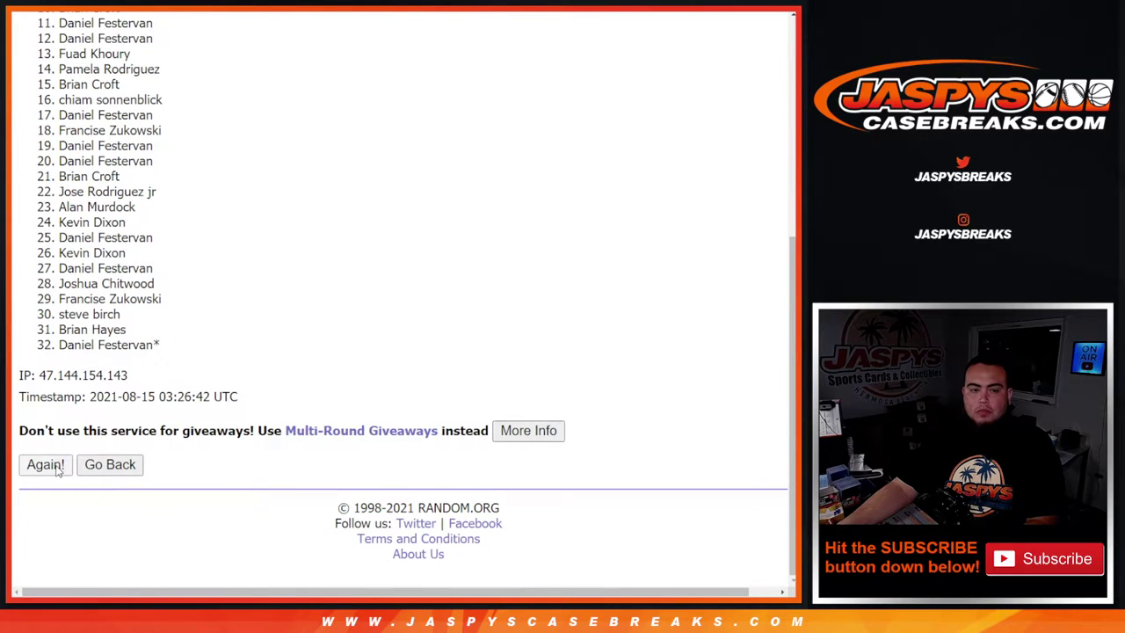
{"action": "left_click", "coordinate": [45, 464]}
{"action": "left_click_drag", "start_coordinate": [195, 436], "coordinate": [169, 424]}
{"action": "left_click", "coordinate": [243, 440]}
- Copy the 32 randomized customer names into column A of the break's Google Sheets spreadsheet, starting at A1
{"action": "scroll", "coordinate": [138, 270], "scroll_direction": "up", "scroll_amount": 4}
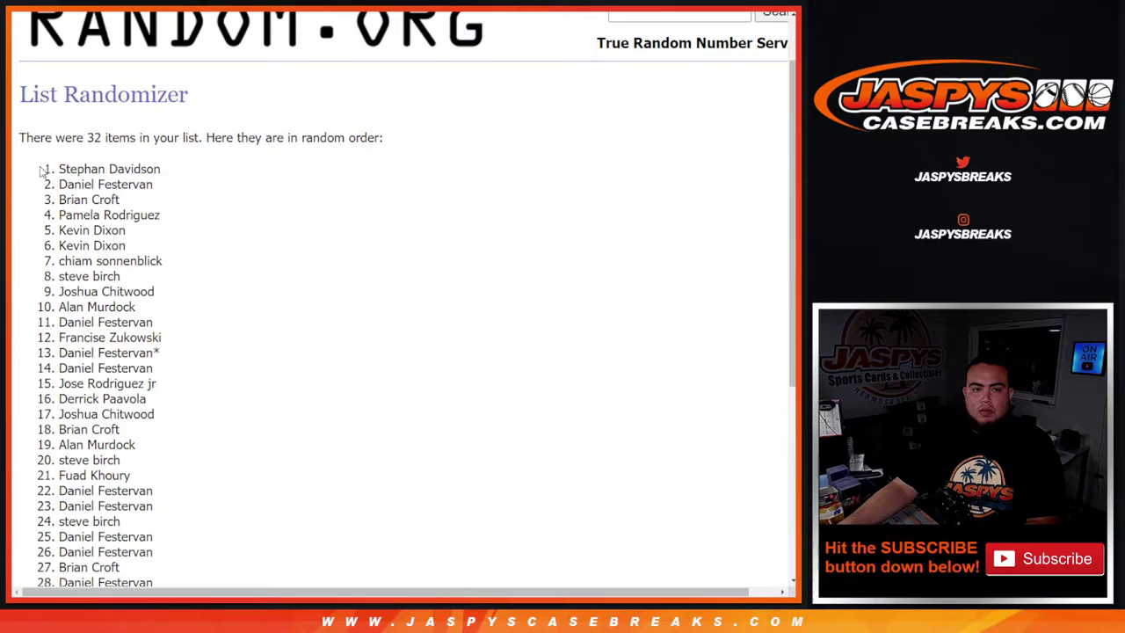
{"action": "left_click_drag", "start_coordinate": [41, 166], "coordinate": [176, 377]}
{"action": "scroll", "coordinate": [170, 228], "scroll_direction": "down", "scroll_amount": 3}
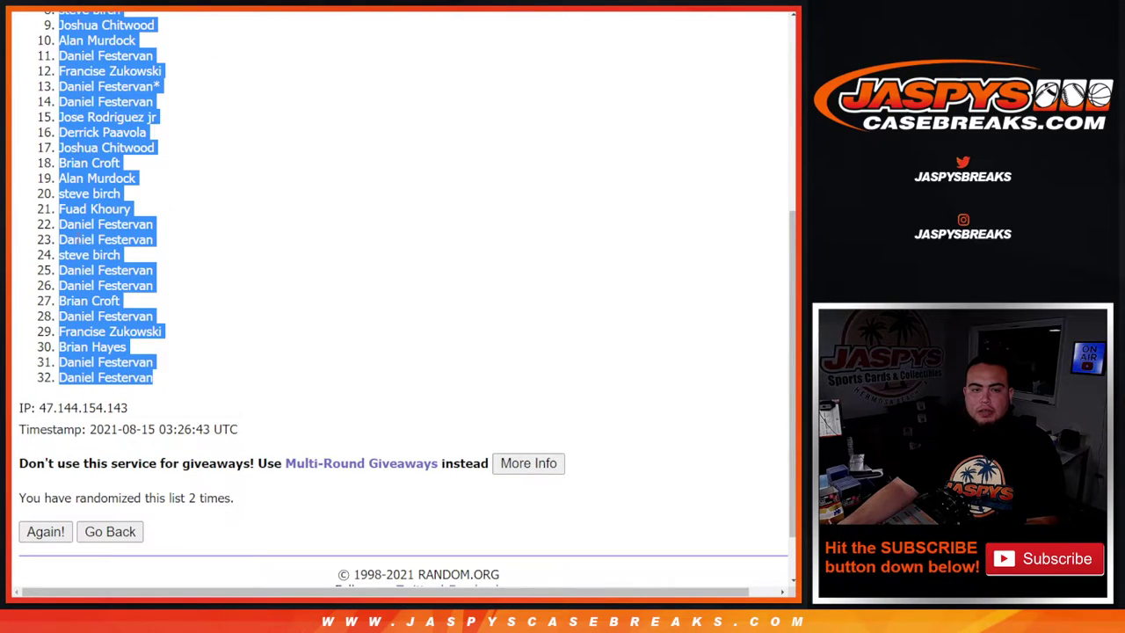
{"action": "key", "text": "ctrl+c"}
{"action": "key", "text": "alt+Tab"}
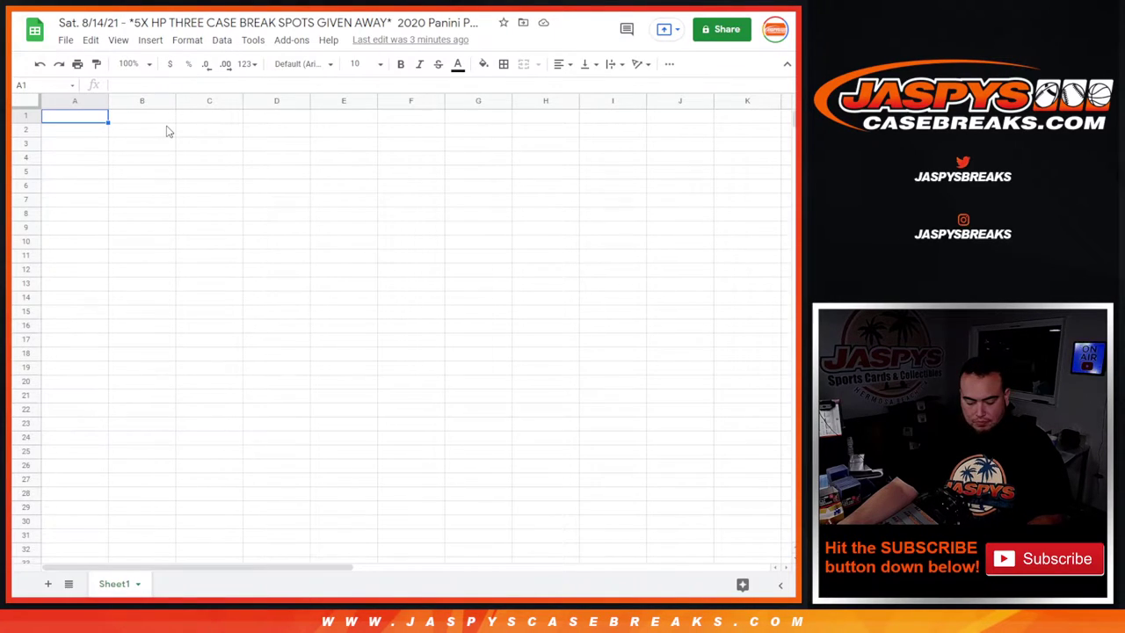
{"action": "key", "text": "ctrl+v"}
- Switch back to RANDOM.ORG and randomize the list of 32 NFL teams two times
{"action": "key", "text": "ctrl+Tab"}
{"action": "key", "text": "ctrl+Tab"}
{"action": "key", "text": "ctrl+Tab"}
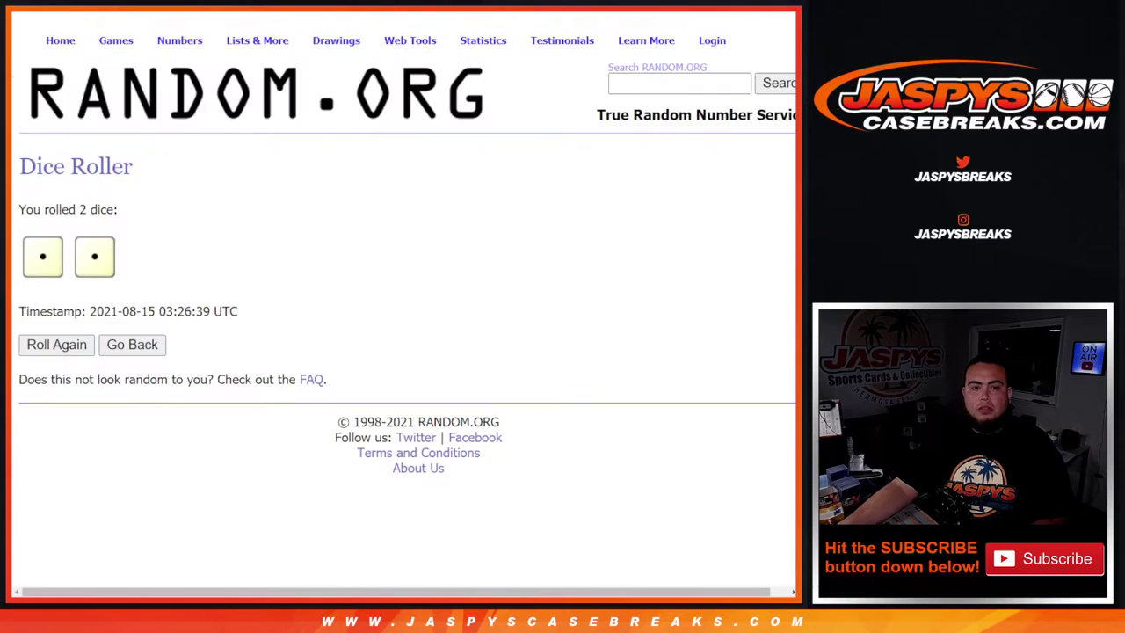
{"action": "scroll", "coordinate": [419, 267], "scroll_direction": "down", "scroll_amount": 3}
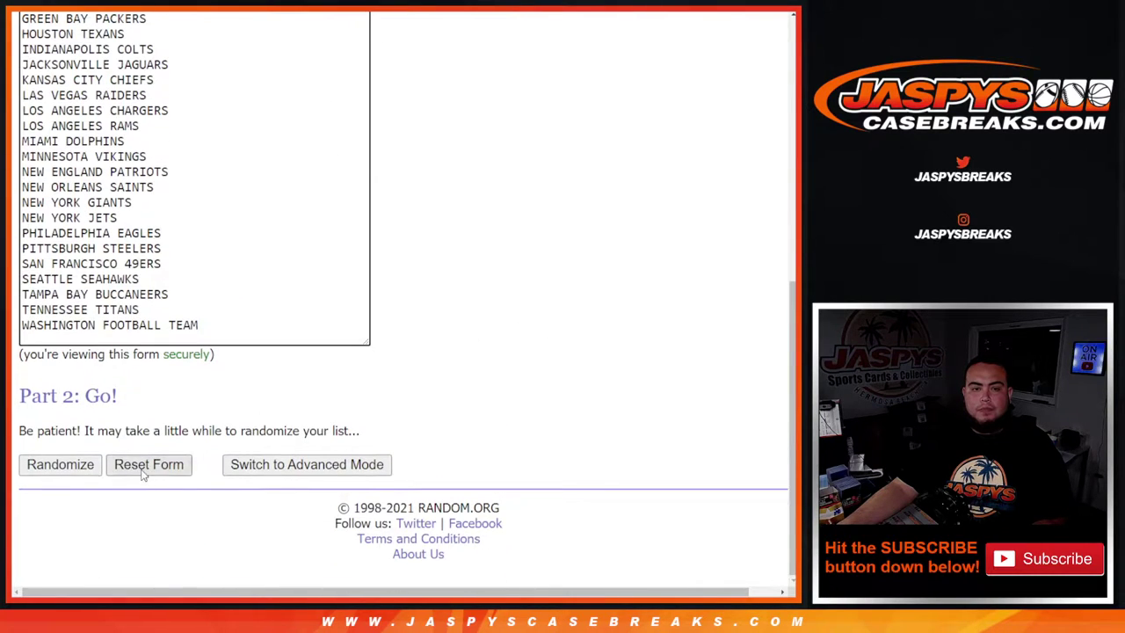
{"action": "left_click", "coordinate": [70, 469]}
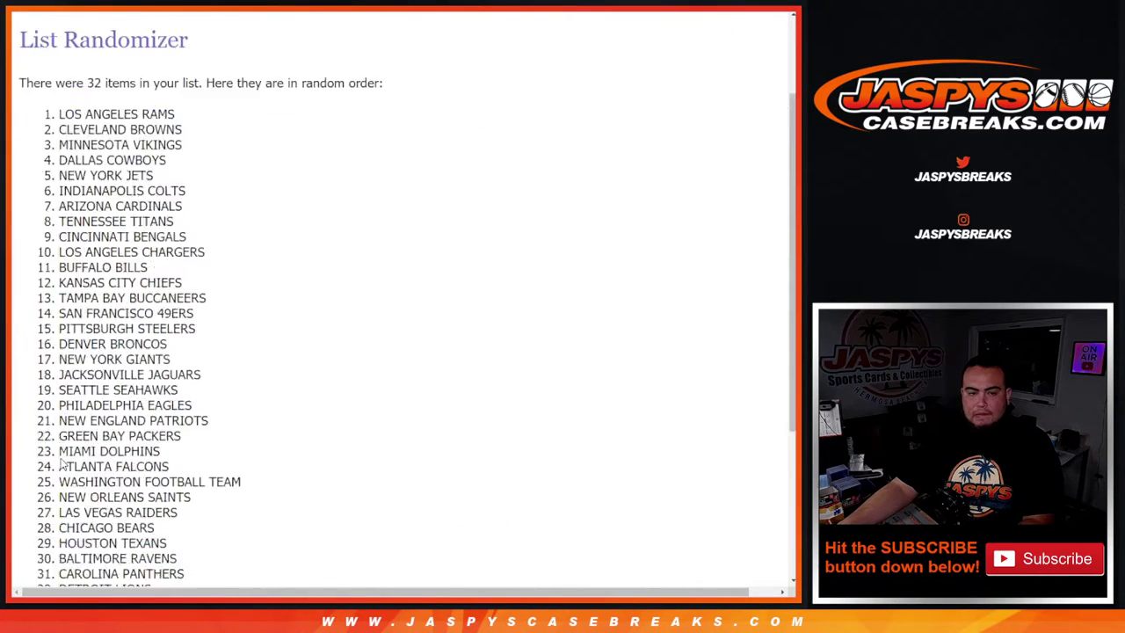
{"action": "scroll", "coordinate": [69, 463], "scroll_direction": "down", "scroll_amount": 3}
{"action": "key", "text": "Return"}
{"action": "scroll", "coordinate": [196, 472], "scroll_direction": "down", "scroll_amount": 5}
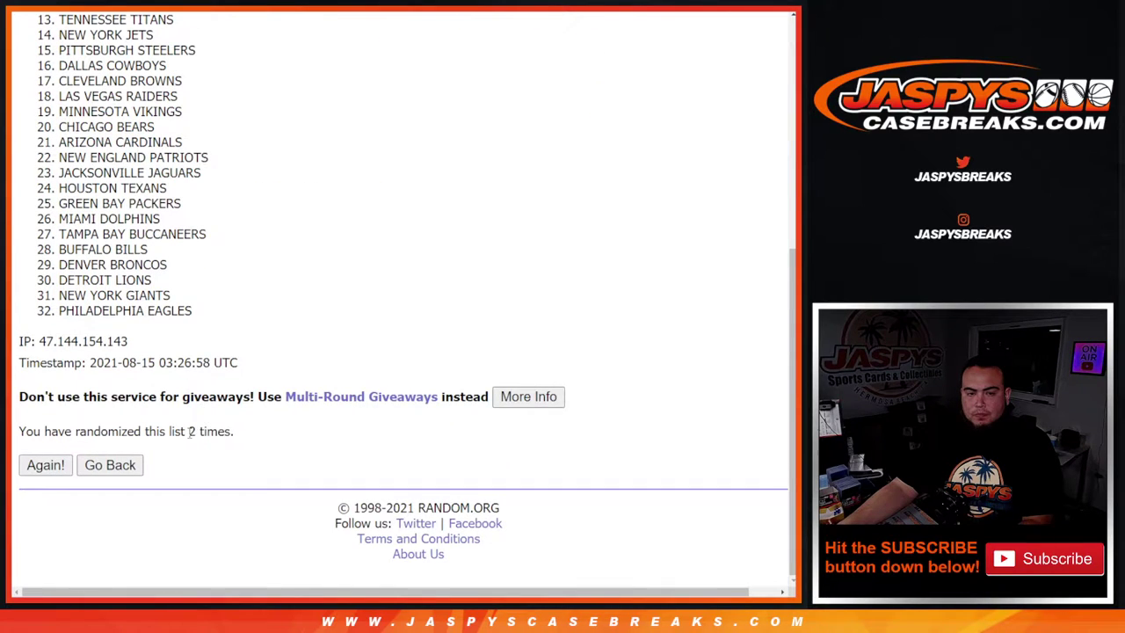
{"action": "left_click_drag", "start_coordinate": [188, 433], "coordinate": [255, 429]}
- Copy the 32 randomized team names into column B of the spreadsheet, starting at B1 beside the customer names
{"action": "scroll", "coordinate": [24, 188], "scroll_direction": "up", "scroll_amount": 5}
{"action": "left_click_drag", "start_coordinate": [28, 167], "coordinate": [234, 377]}
{"action": "scroll", "coordinate": [246, 255], "scroll_direction": "down", "scroll_amount": 3}
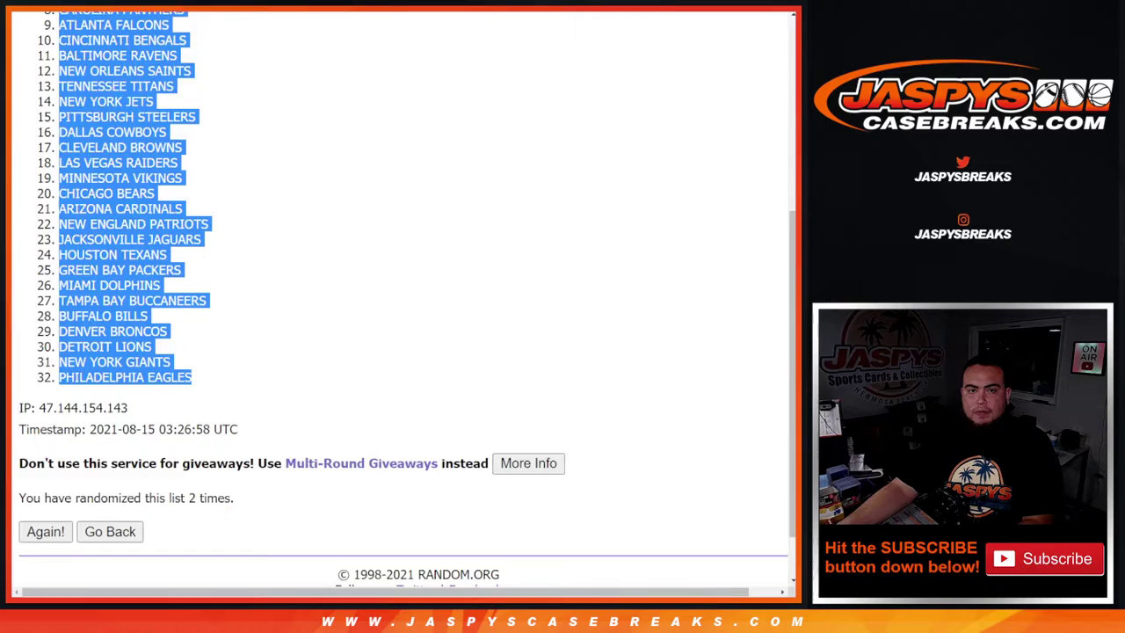
{"action": "key", "text": "ctrl+c"}
{"action": "key", "text": "alt+Tab"}
{"action": "left_click", "coordinate": [131, 114]}
{"action": "key", "text": "ctrl+v"}
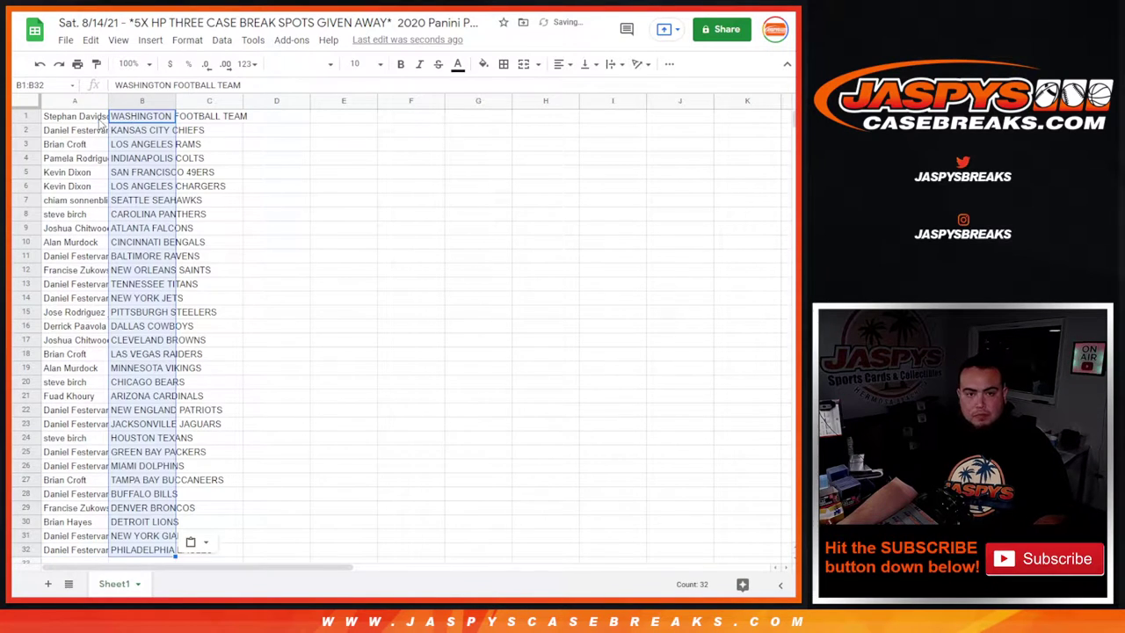
- Set the whole sheet's font size to 14 and fit the column widths to their contents
{"action": "key", "text": "ctrl+a"}
{"action": "left_click", "coordinate": [358, 63]}
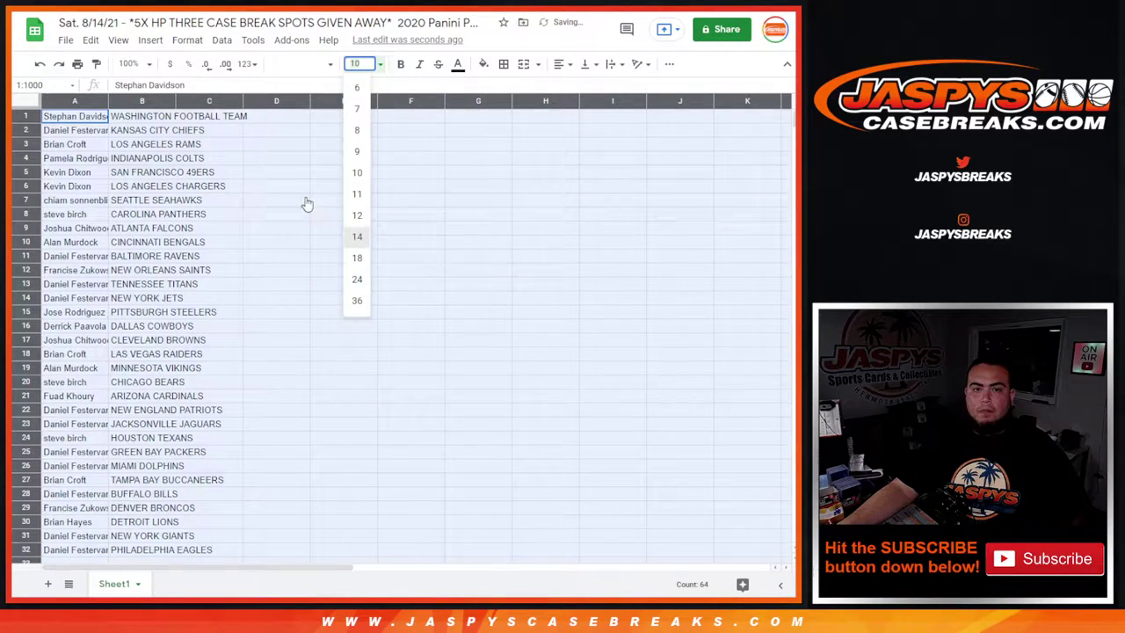
{"action": "left_click", "coordinate": [357, 237]}
{"action": "double_click", "coordinate": [108, 100]}
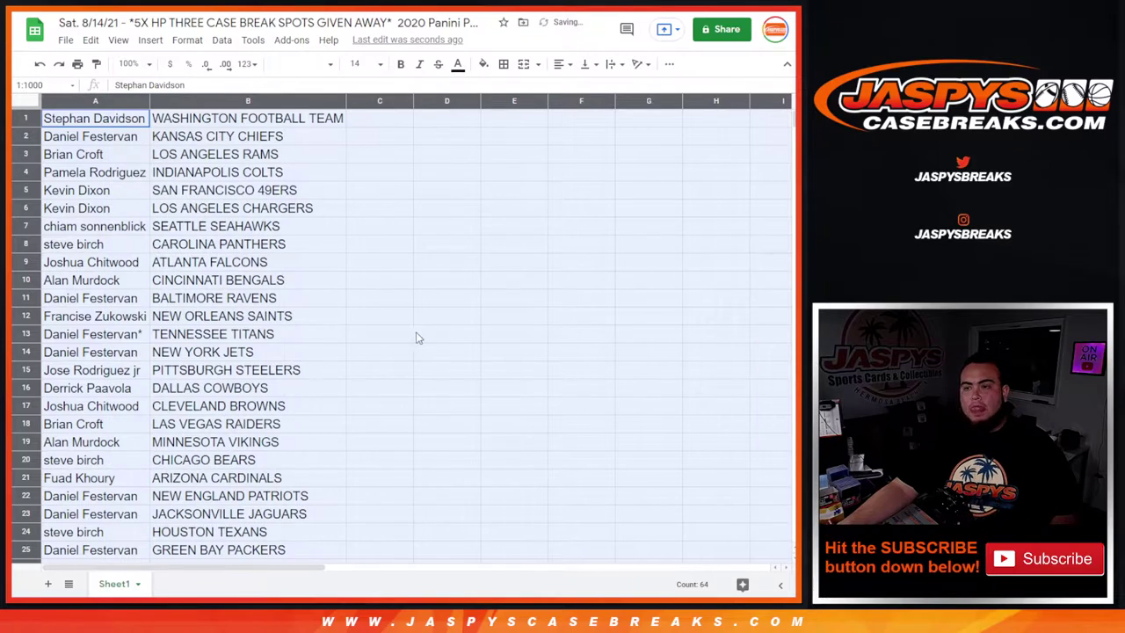
{"action": "scroll", "coordinate": [418, 338], "scroll_direction": "down", "scroll_amount": 3}
{"action": "scroll", "coordinate": [371, 309], "scroll_direction": "up", "scroll_amount": 3}
- Sort the sheet alphabetically from A to Z by the team names in column B
{"action": "left_click", "coordinate": [330, 213]}
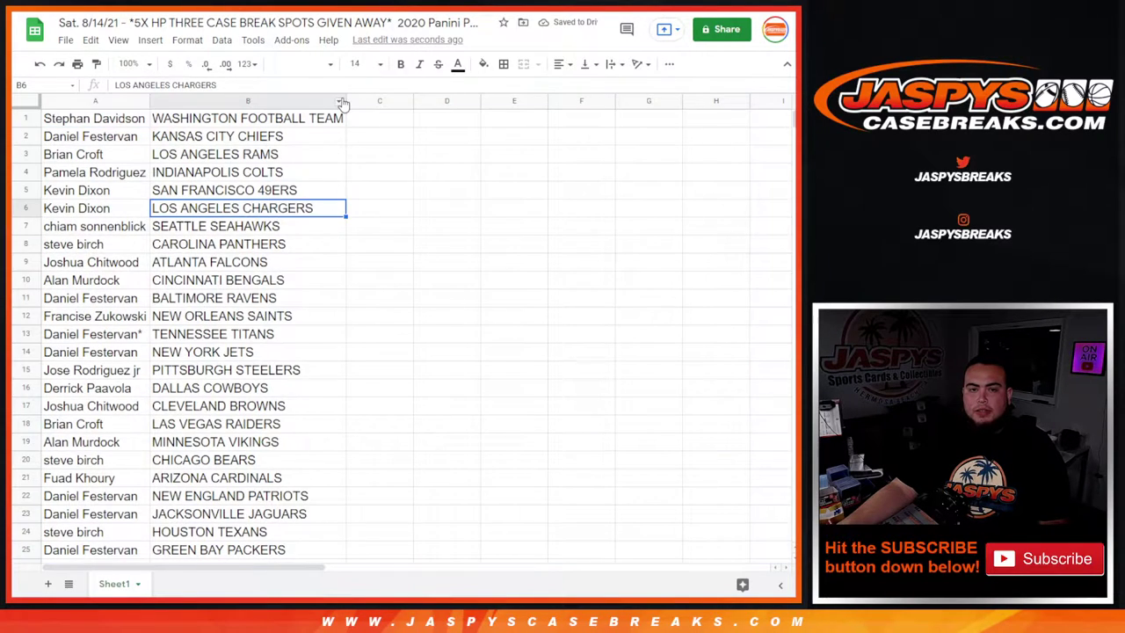
{"action": "left_click", "coordinate": [342, 104]}
{"action": "left_click", "coordinate": [387, 390]}
- Apply borders to all cells in A1:B32 and center their text horizontally
{"action": "left_click_drag", "start_coordinate": [113, 118], "coordinate": [281, 466]}
{"action": "left_click", "coordinate": [503, 63]}
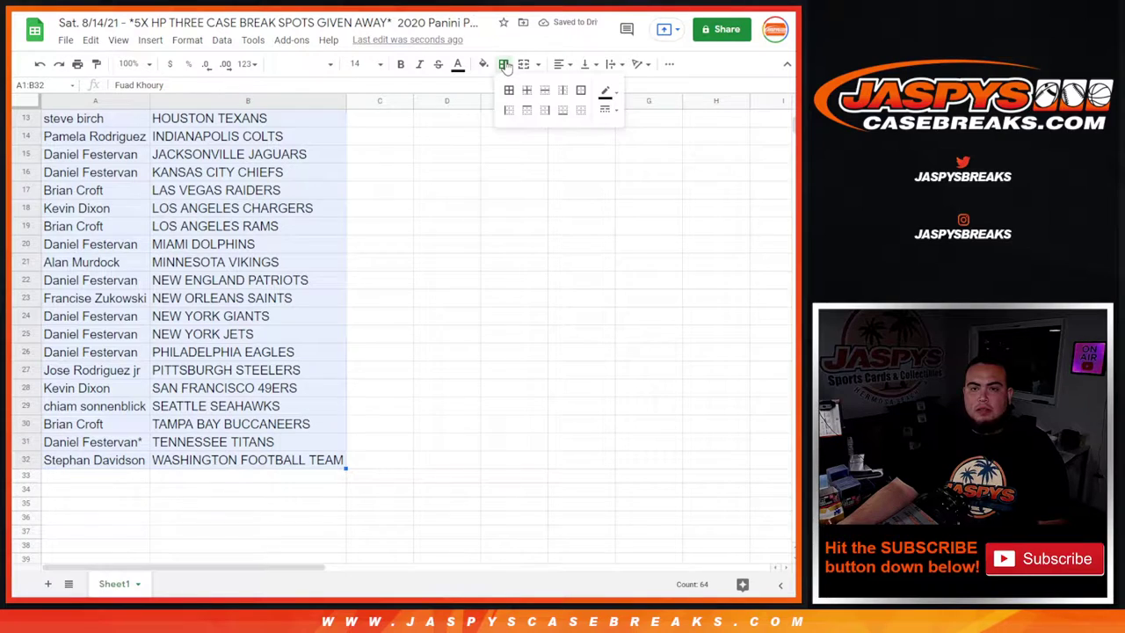
{"action": "left_click", "coordinate": [560, 89]}
{"action": "left_click", "coordinate": [559, 63]}
{"action": "left_click", "coordinate": [566, 88]}
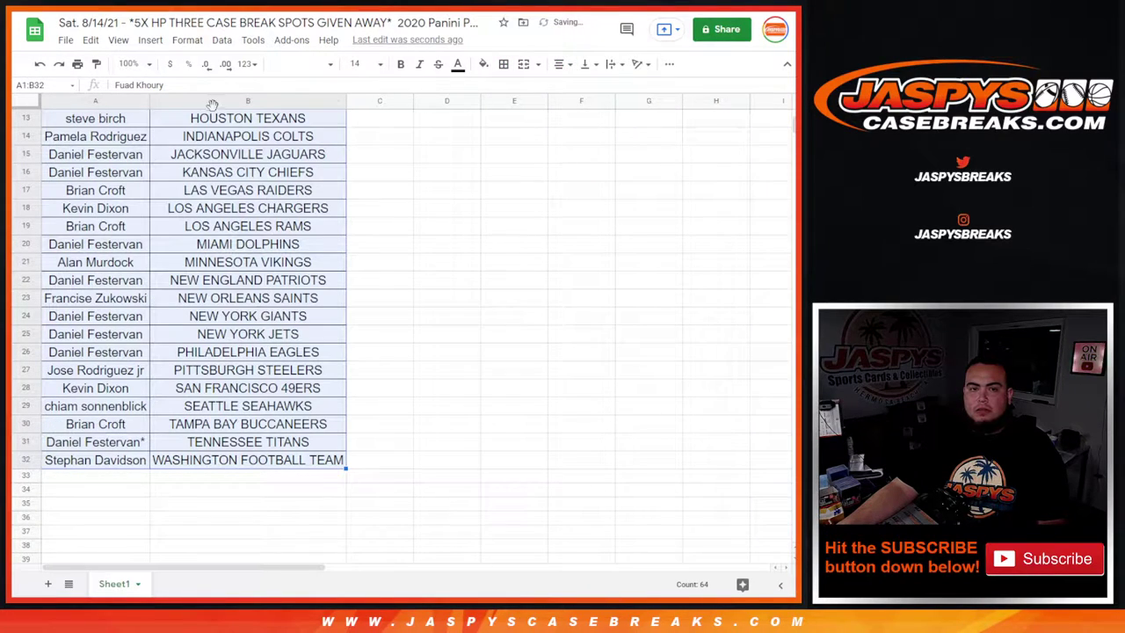
- Set up the sheet's printout in portrait orientation with the workbook title in the header
{"action": "left_click", "coordinate": [77, 65]}
{"action": "left_click", "coordinate": [704, 187]}
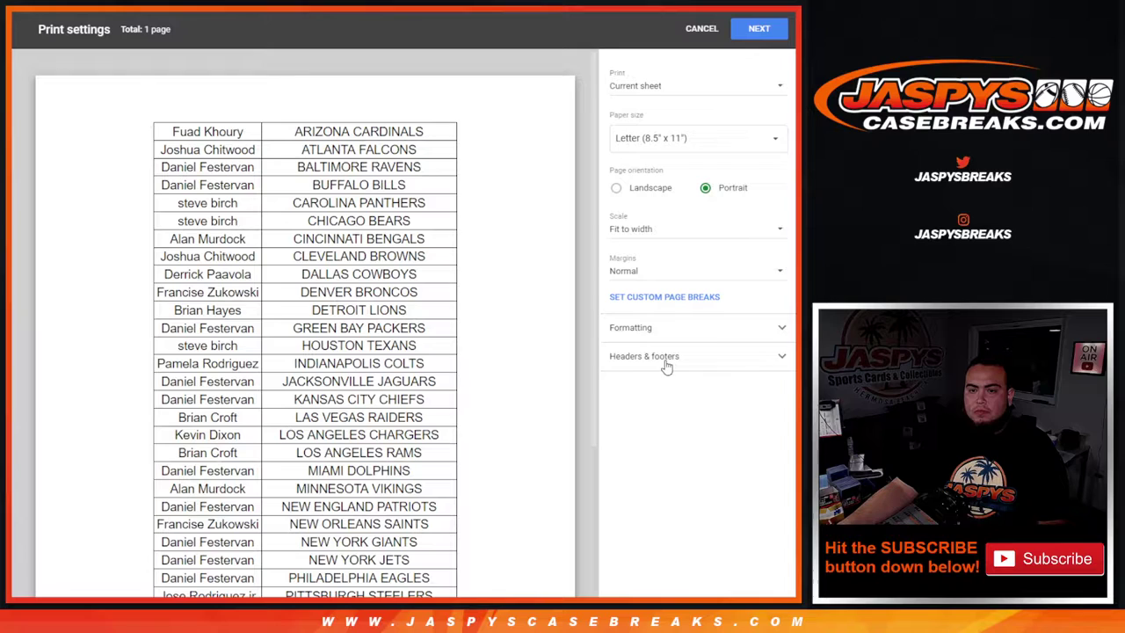
{"action": "left_click", "coordinate": [666, 367]}
{"action": "left_click", "coordinate": [650, 408]}
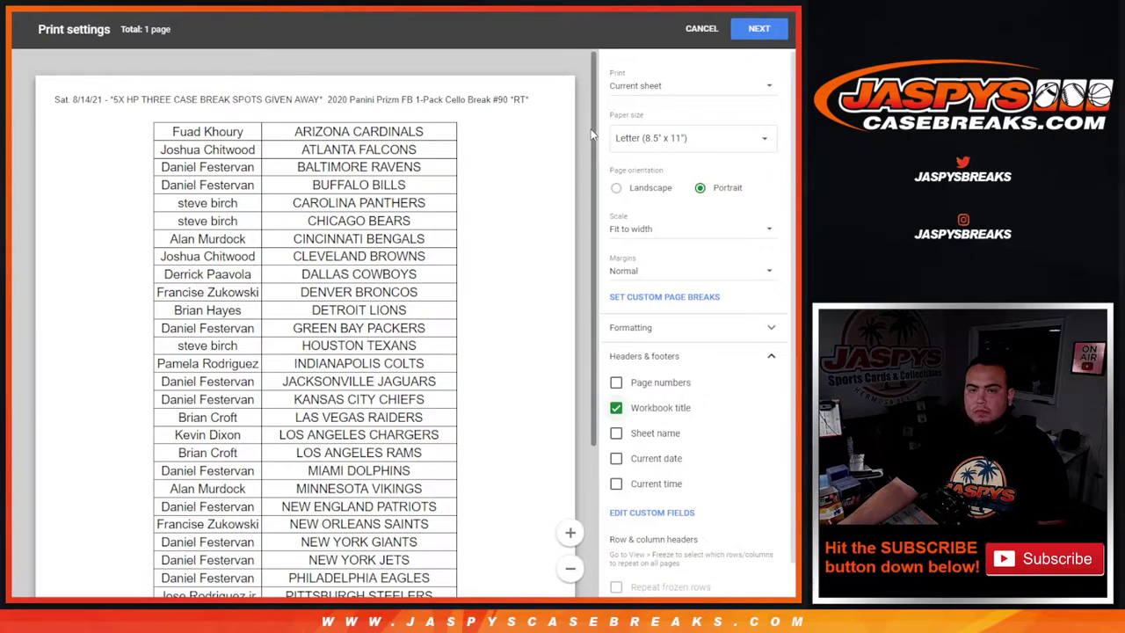
- Review the full list in the print preview and print one copy on the Samsung M2020 printer
{"action": "left_click", "coordinate": [571, 569]}
{"action": "scroll", "coordinate": [583, 264], "scroll_direction": "down", "scroll_amount": 2}
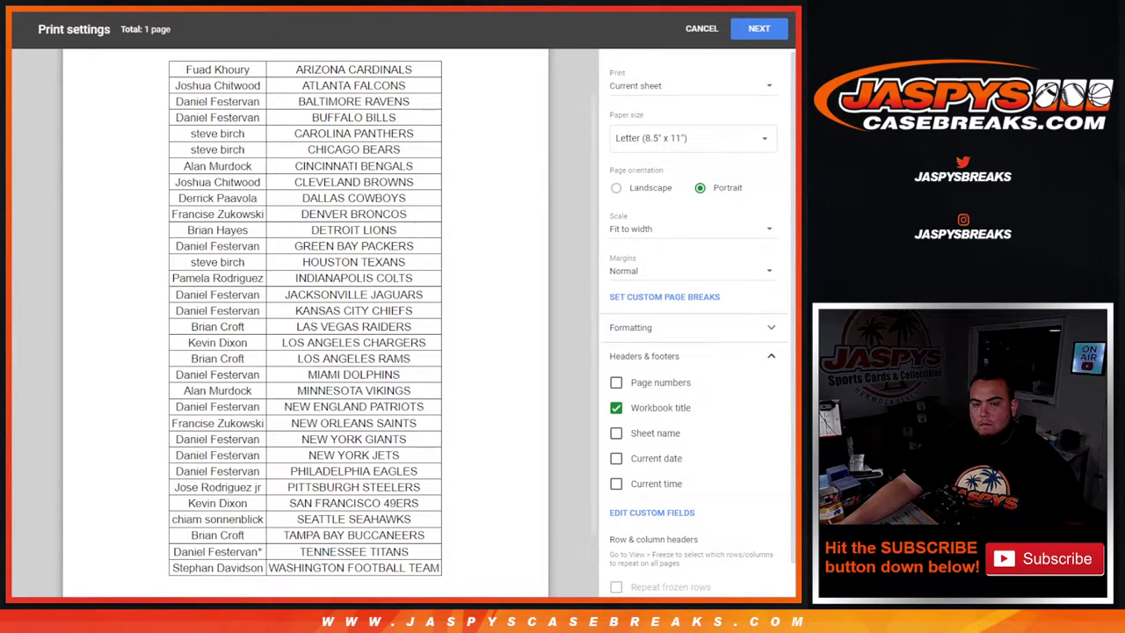
{"action": "left_click", "coordinate": [758, 30]}
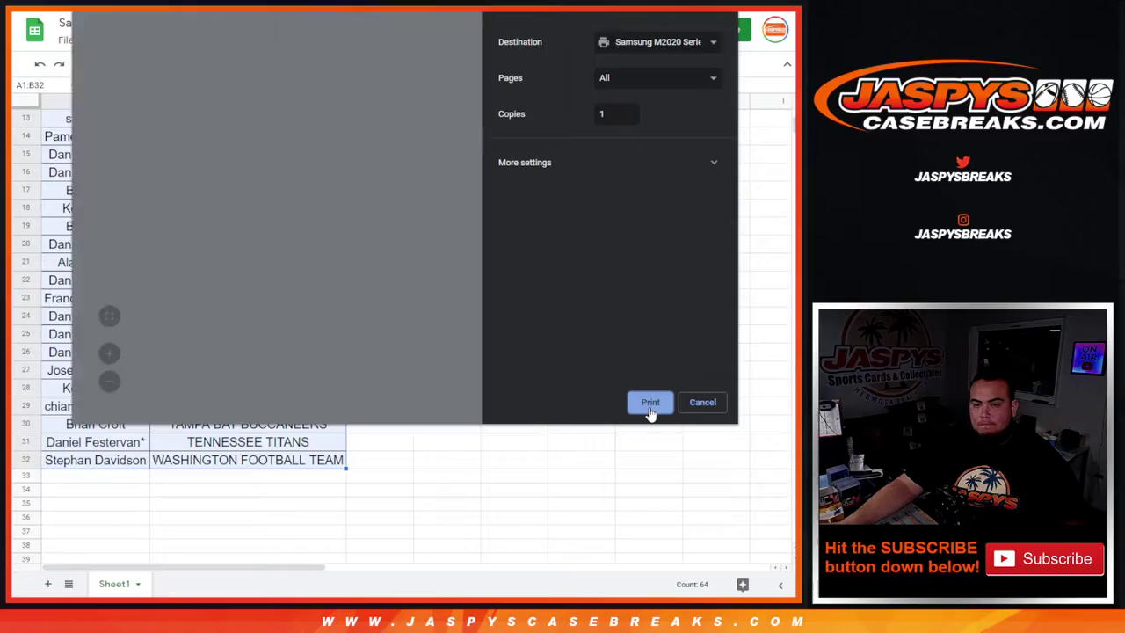
{"action": "left_click", "coordinate": [650, 403]}
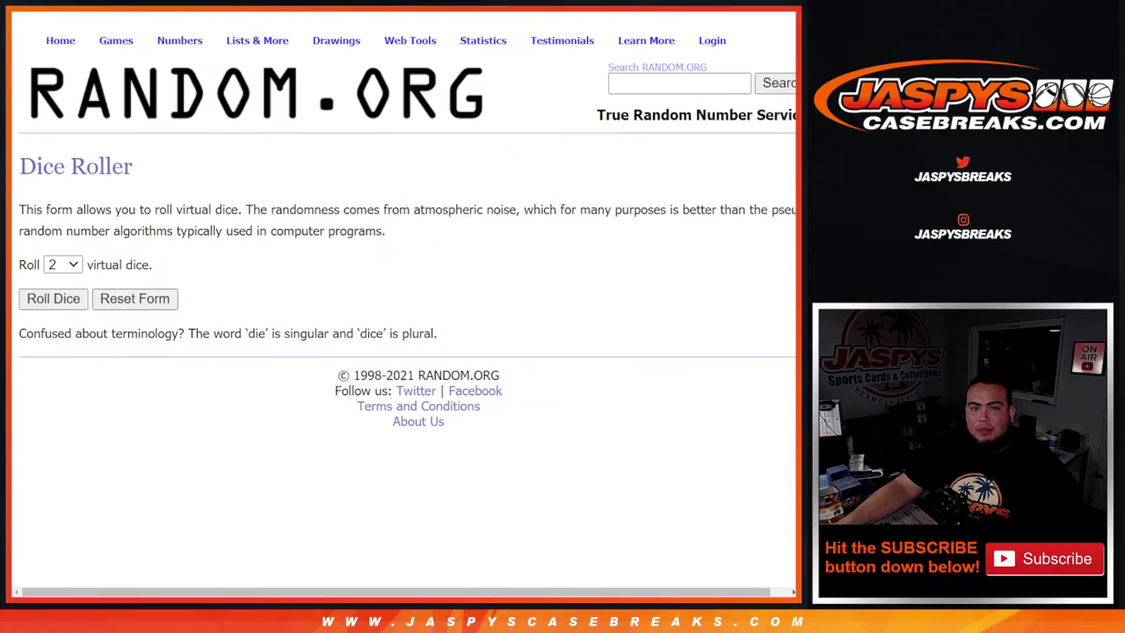
- Roll two virtual dice on RANDOM.ORG and randomize the list of 32 customer names 11 times
{"action": "left_click", "coordinate": [83, 300]}
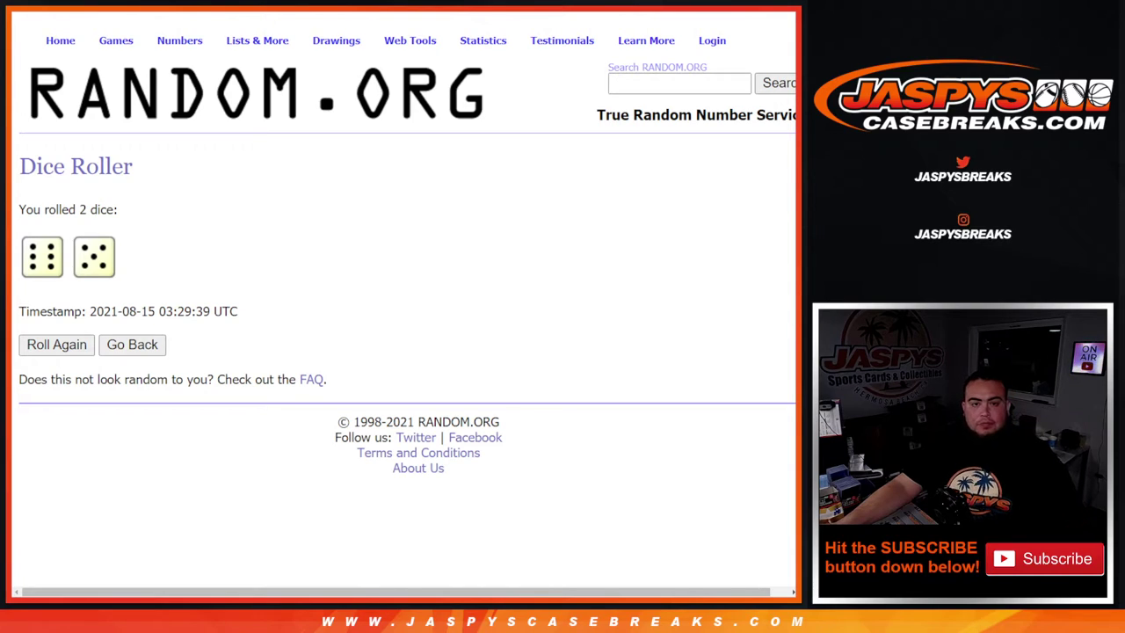
{"action": "key", "text": "ctrl+Tab"}
{"action": "scroll", "coordinate": [372, 279], "scroll_direction": "down", "scroll_amount": 3}
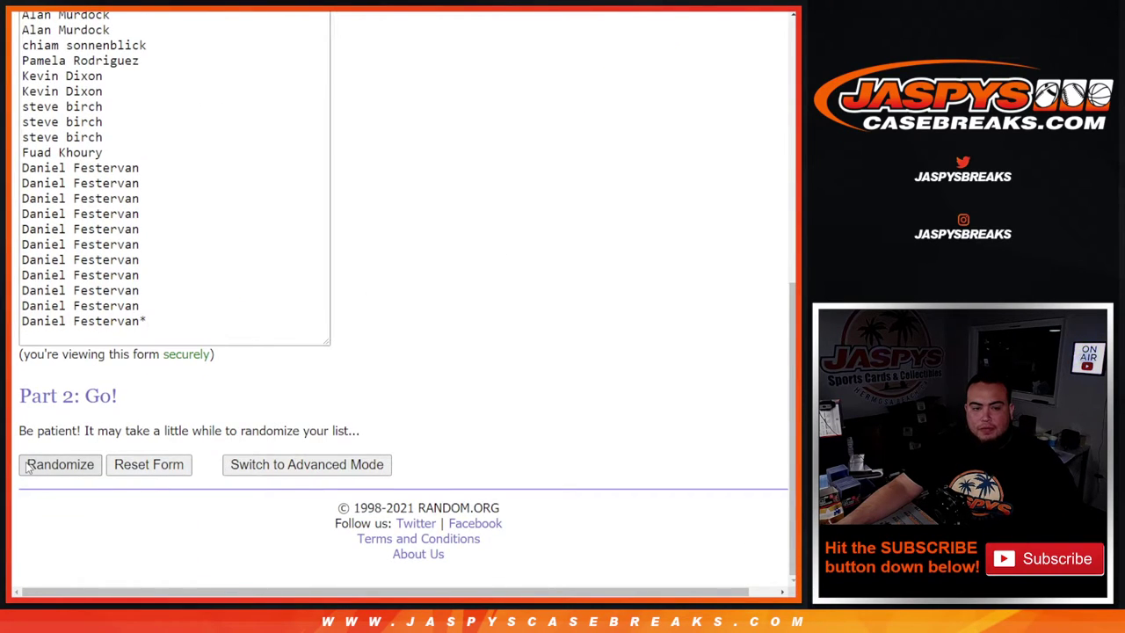
{"action": "left_click", "coordinate": [59, 464]}
{"action": "scroll", "coordinate": [29, 468], "scroll_direction": "down", "scroll_amount": 5}
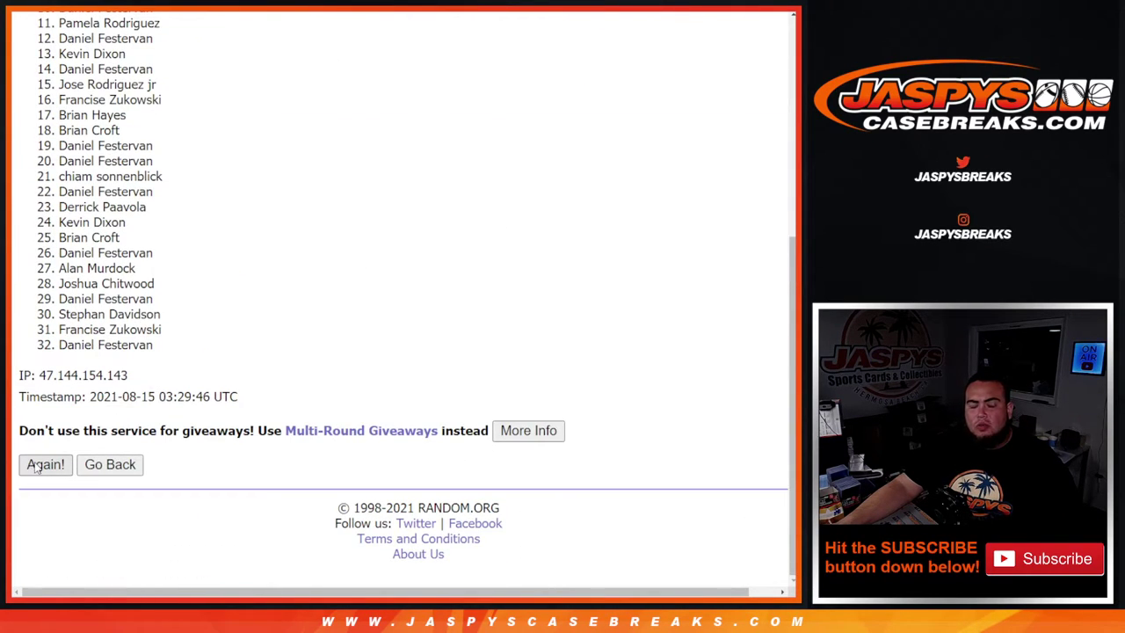
{"action": "left_click", "coordinate": [44, 464]}
{"action": "scroll", "coordinate": [36, 467], "scroll_direction": "down", "scroll_amount": 5}
{"action": "left_click", "coordinate": [42, 465]}
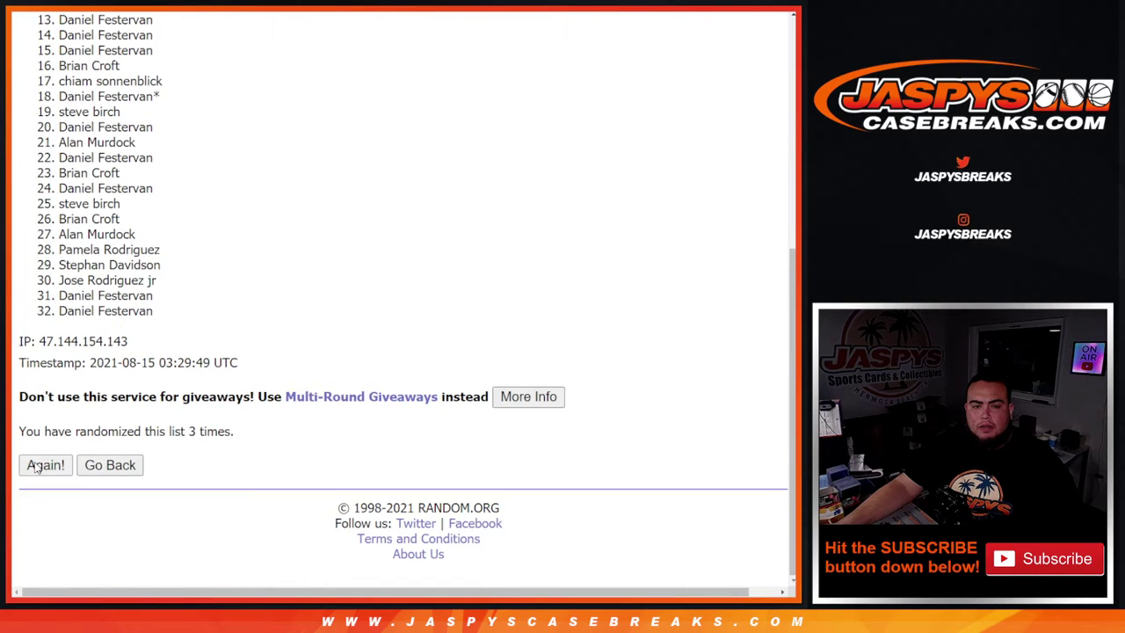
{"action": "left_click", "coordinate": [36, 467]}
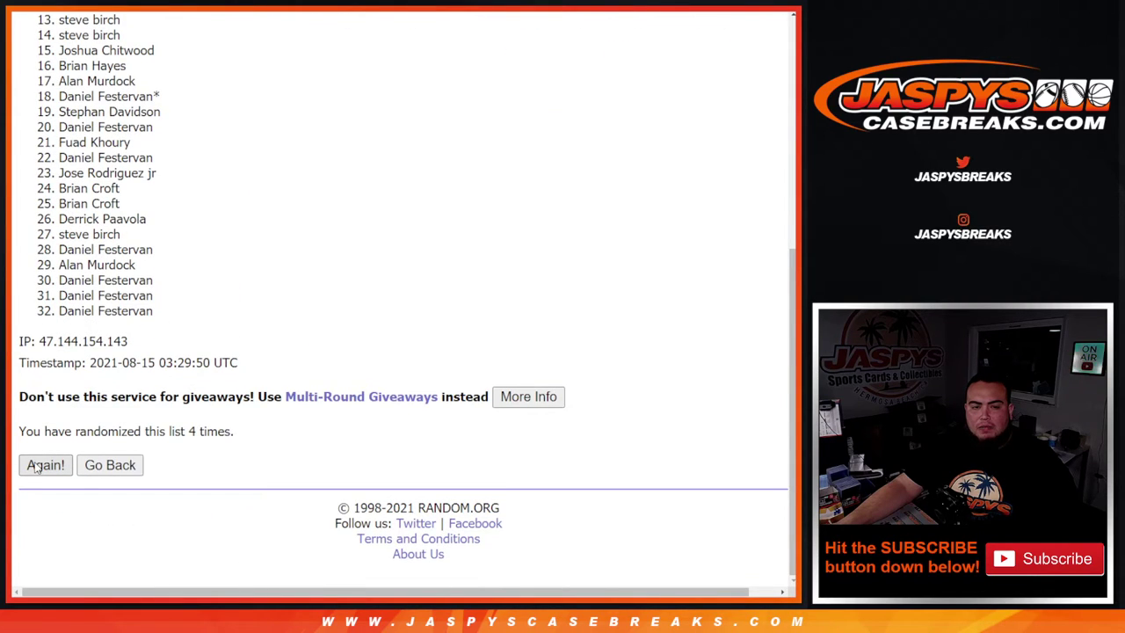
{"action": "left_click", "coordinate": [36, 468]}
{"action": "left_click", "coordinate": [36, 467]}
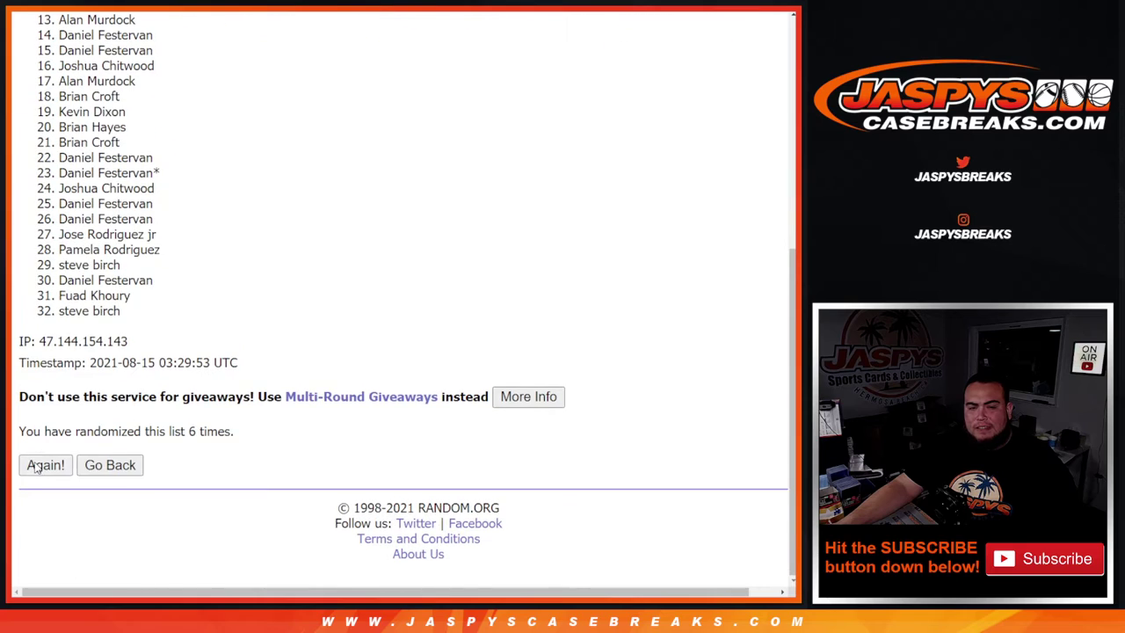
{"action": "left_click", "coordinate": [36, 468]}
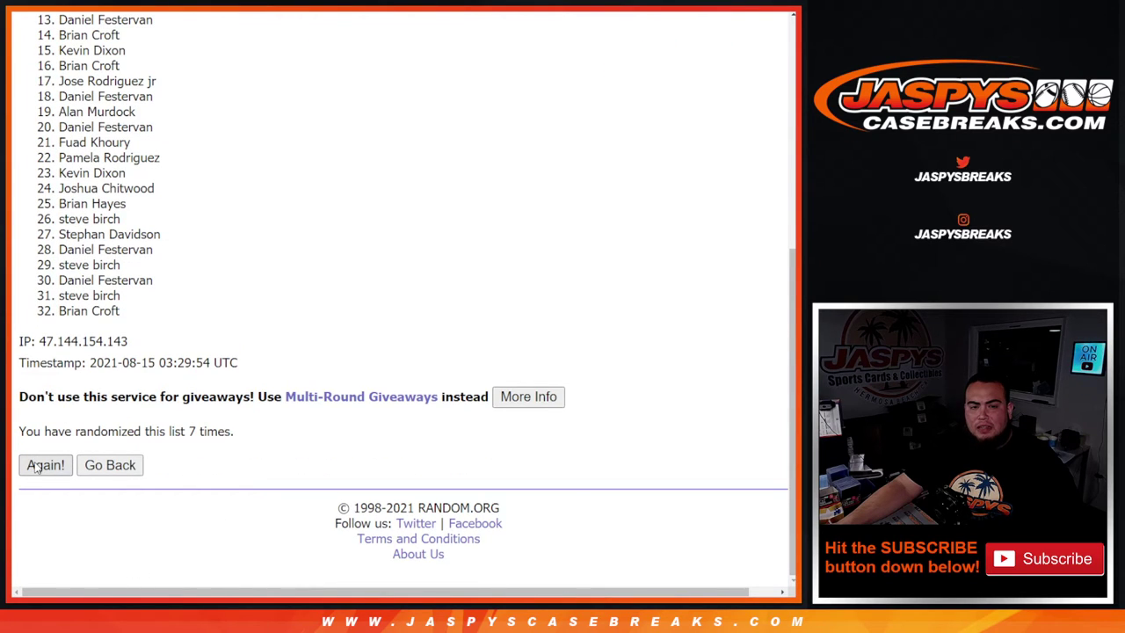
{"action": "left_click", "coordinate": [36, 468]}
{"action": "left_click", "coordinate": [36, 468]}
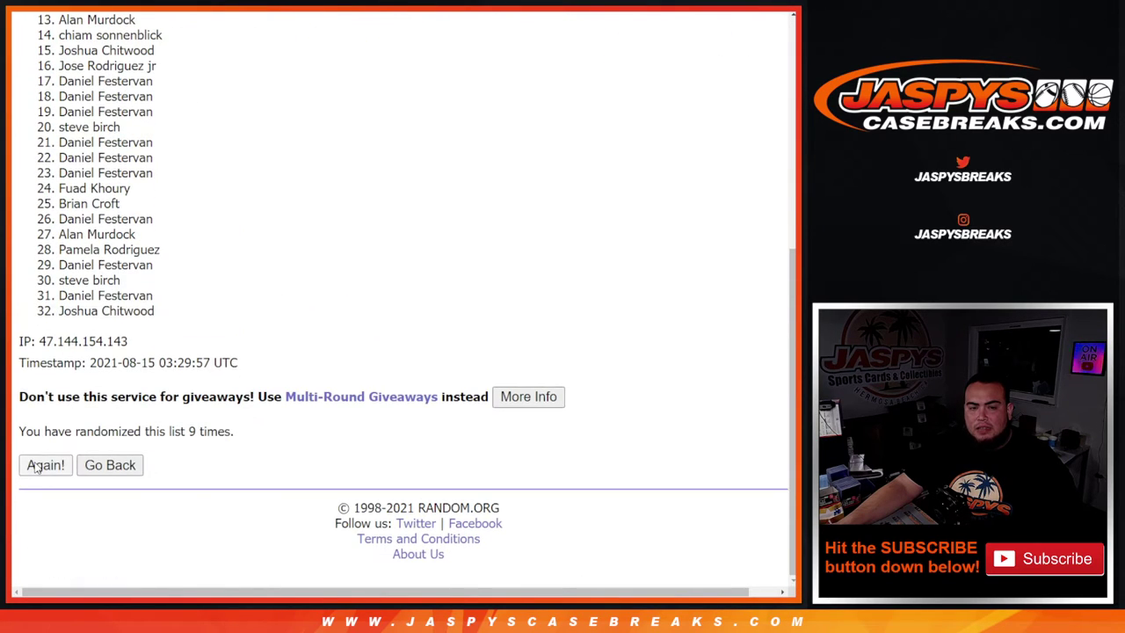
{"action": "left_click", "coordinate": [36, 468]}
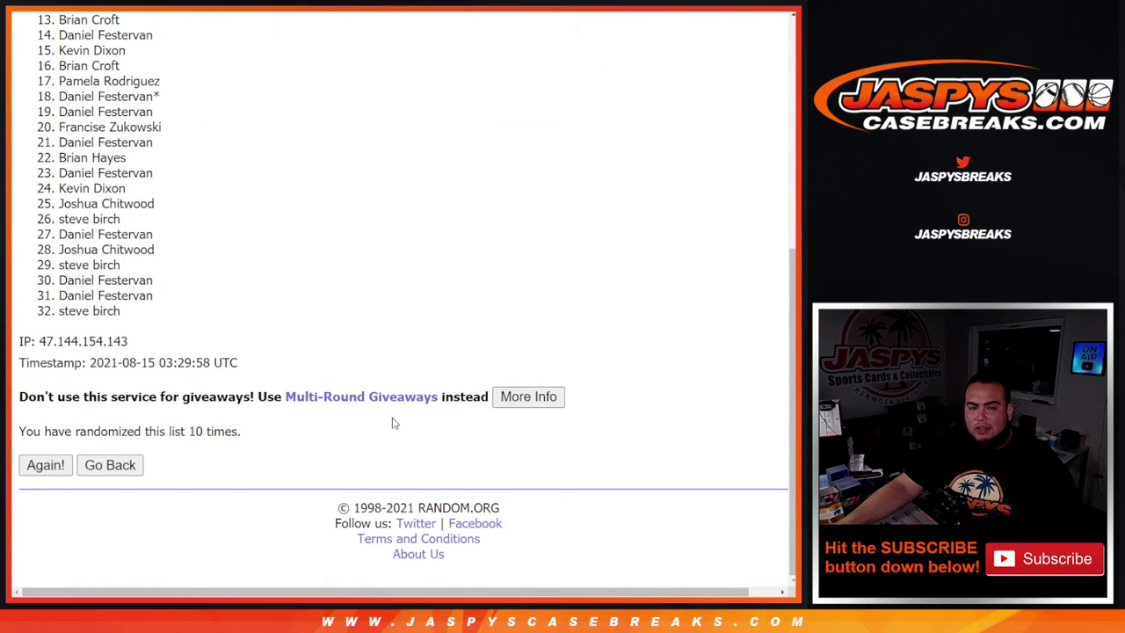
{"action": "key", "text": "Return"}
{"action": "left_click_drag", "start_coordinate": [188, 429], "coordinate": [240, 431]}
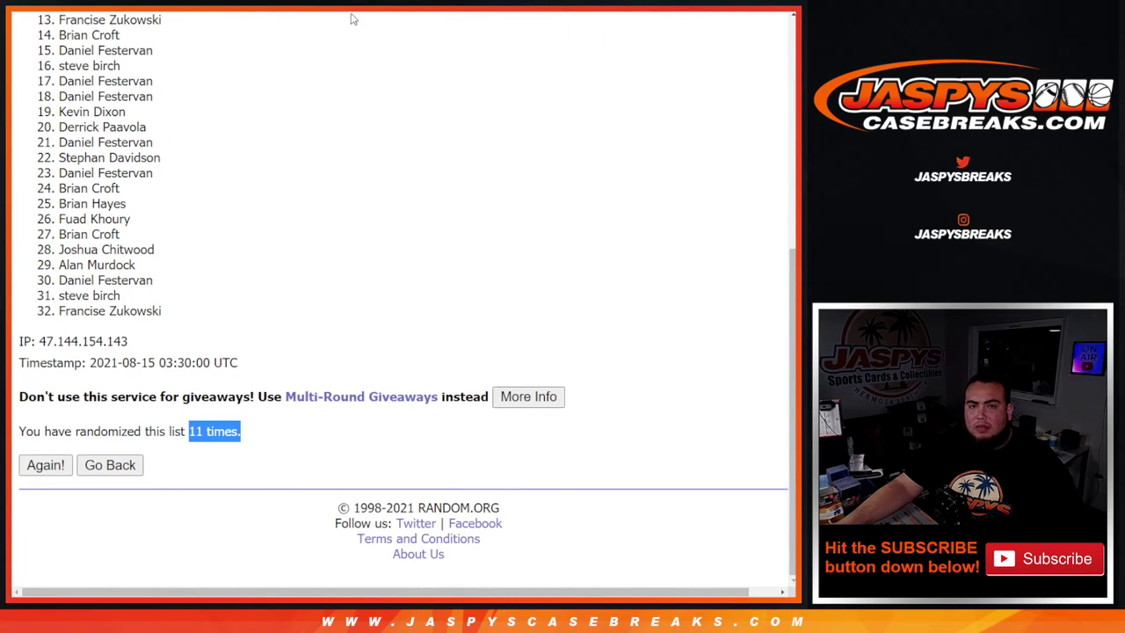
{"action": "left_click", "coordinate": [351, 10]}
{"action": "key", "text": "ctrl+Tab"}
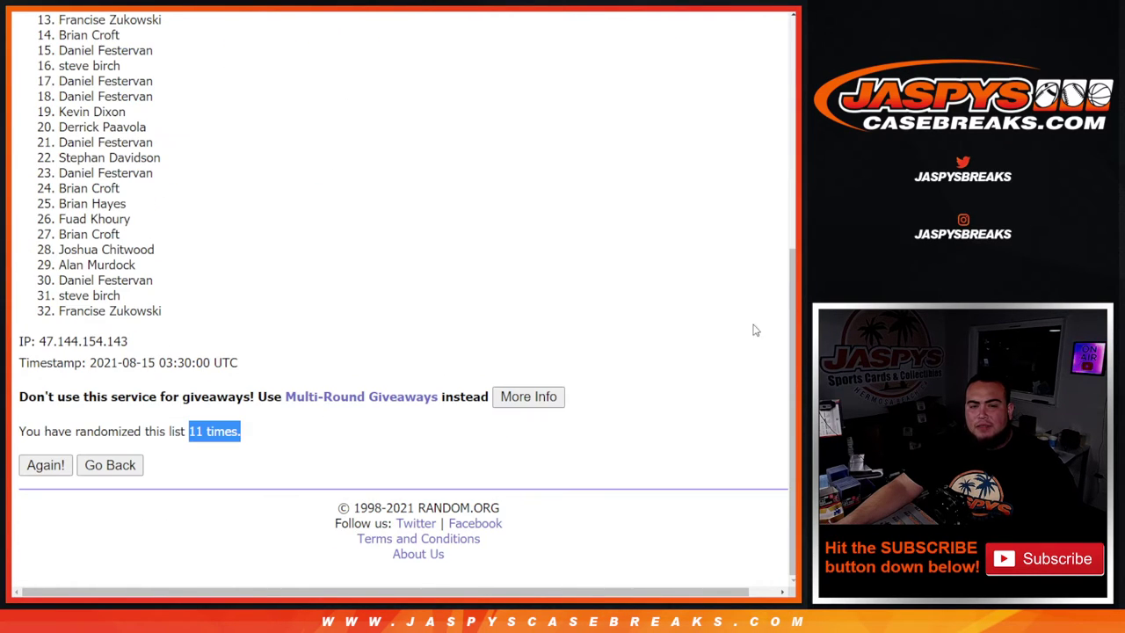
- Review the randomized list from the last entry up to the first and highlight the top five names as the giveaway spot winners
{"action": "scroll", "coordinate": [782, 323], "scroll_direction": "up", "scroll_amount": 2}
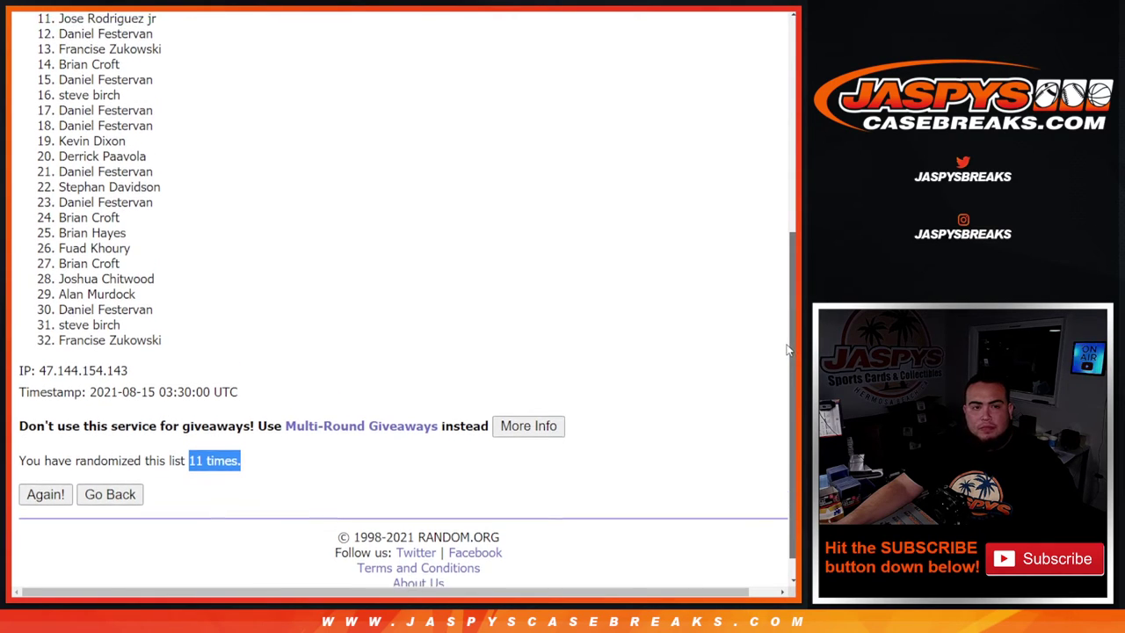
{"action": "scroll", "coordinate": [782, 323], "scroll_direction": "up", "scroll_amount": 1}
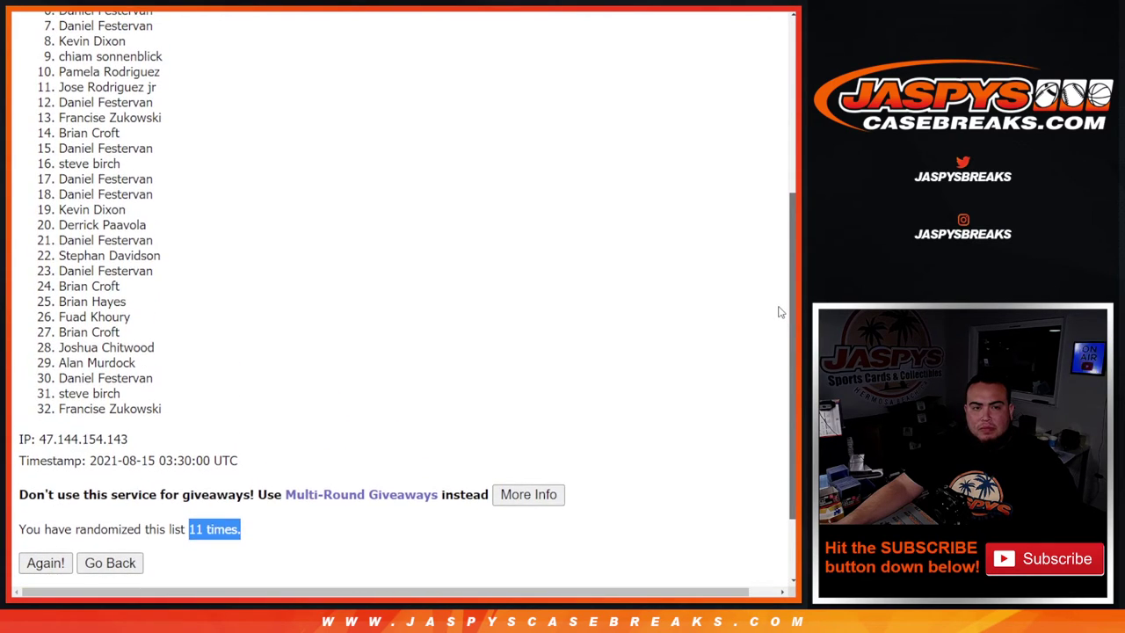
{"action": "scroll", "coordinate": [777, 302], "scroll_direction": "up", "scroll_amount": 1}
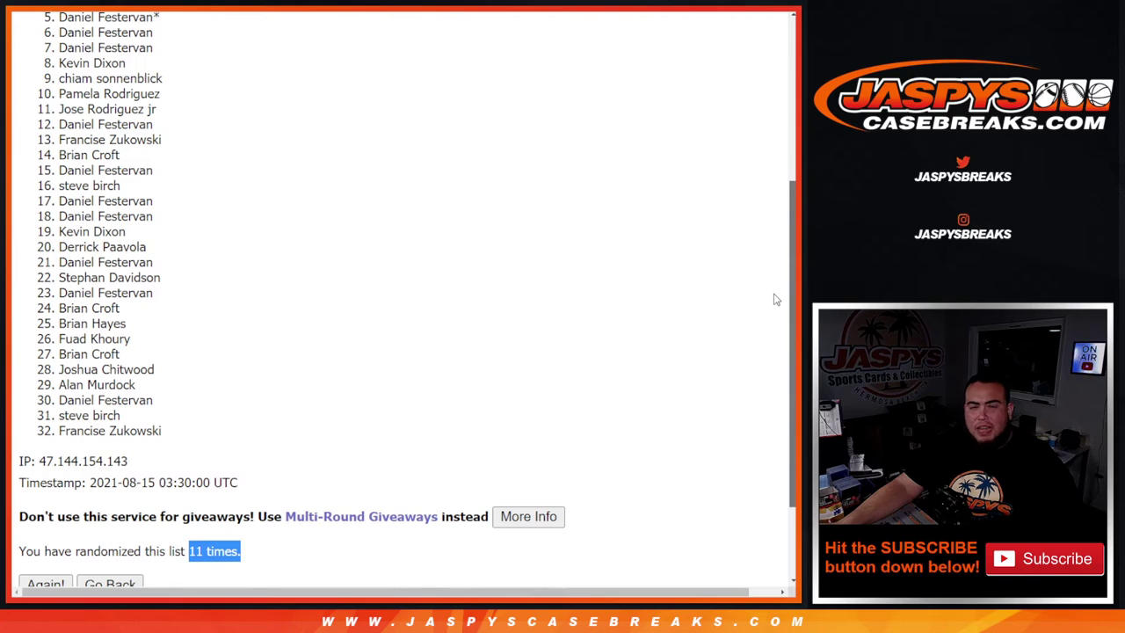
{"action": "scroll", "coordinate": [773, 294], "scroll_direction": "up", "scroll_amount": 1}
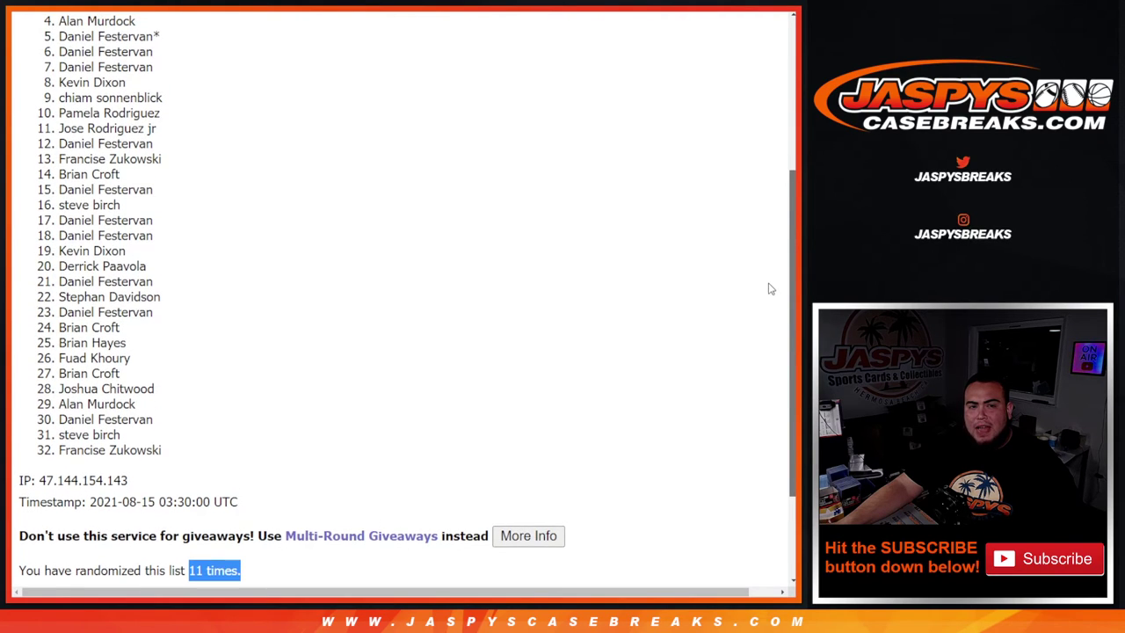
{"action": "scroll", "coordinate": [763, 272], "scroll_direction": "up", "scroll_amount": 1}
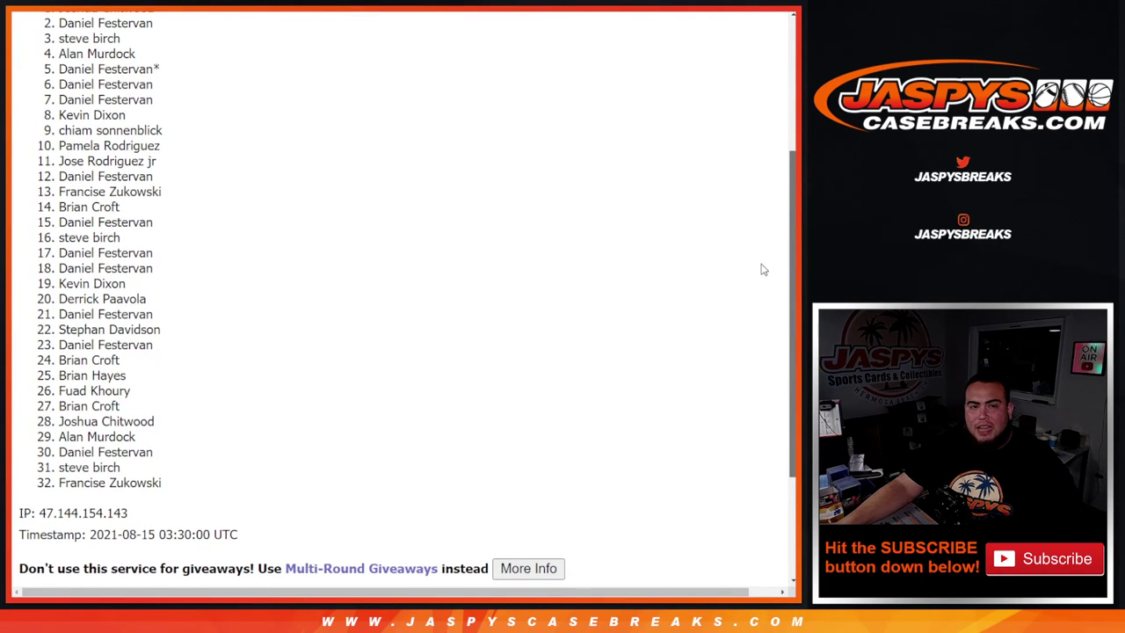
{"action": "scroll", "coordinate": [756, 257], "scroll_direction": "up", "scroll_amount": 3}
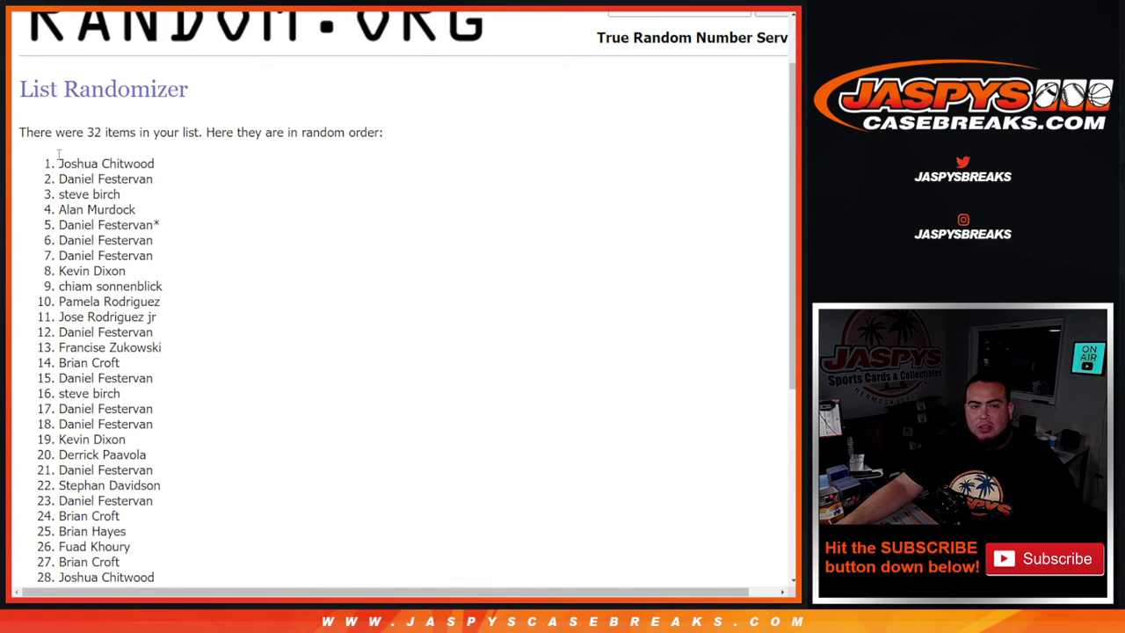
{"action": "left_click_drag", "start_coordinate": [57, 159], "coordinate": [187, 228]}
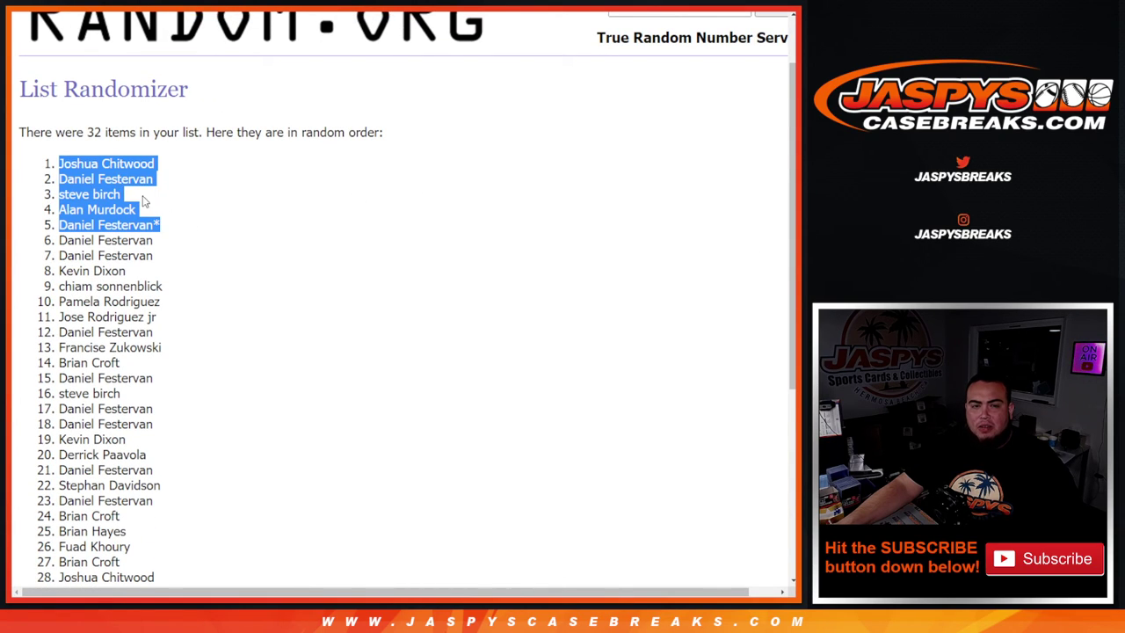